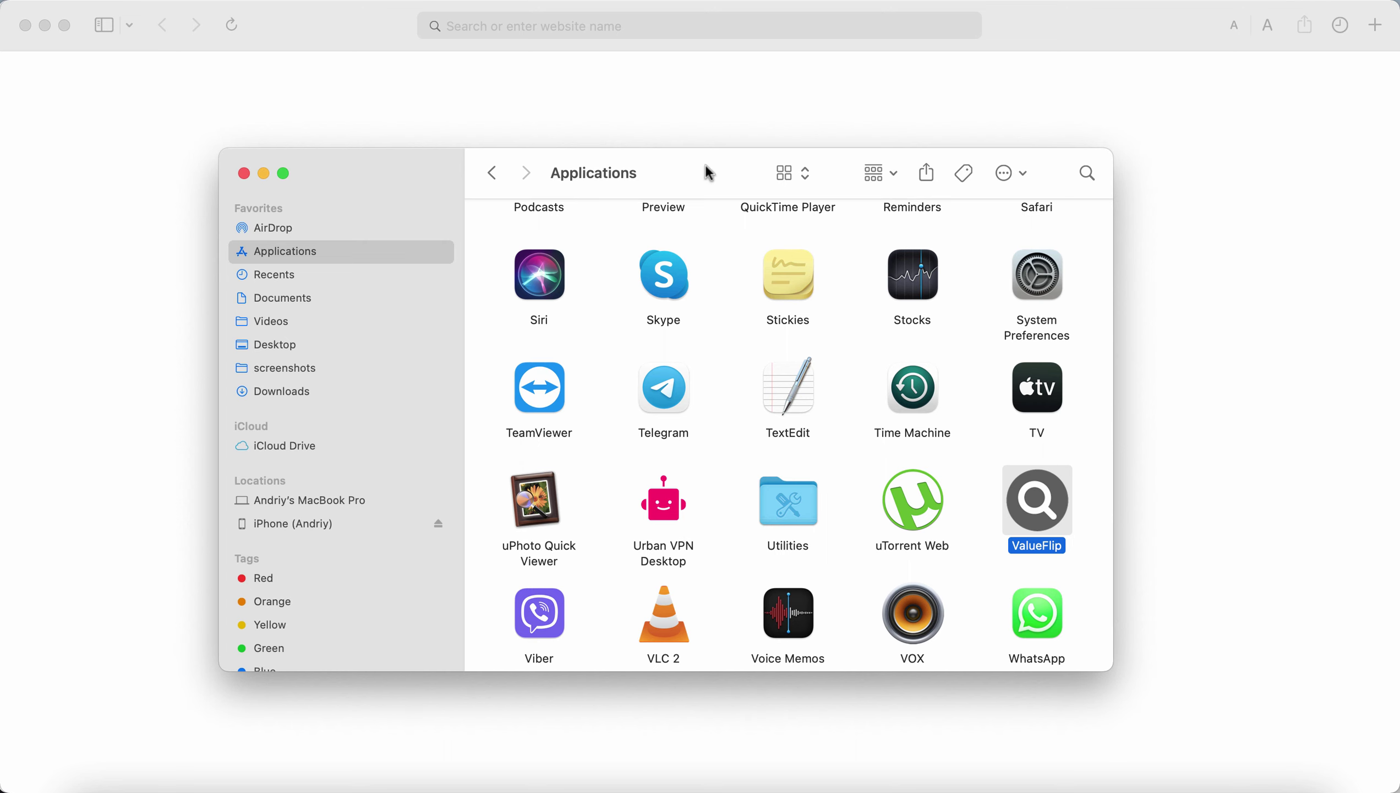
# - Move the ValueFlip app from Applications to the Trash and confirm it's gone
pyautogui.moveTo(706, 164); pyautogui.dragTo(701, 171)
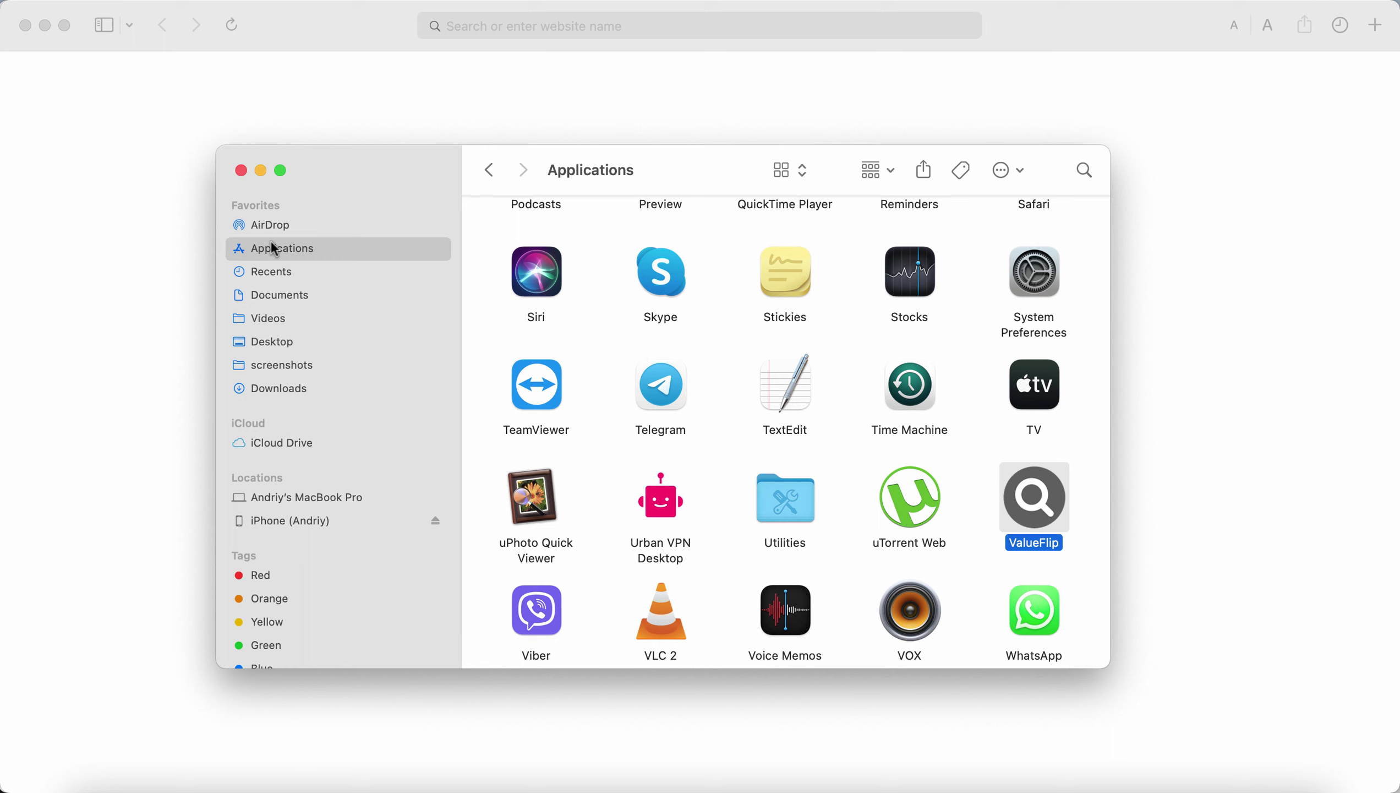
pyautogui.click(996, 456)
pyautogui.scroll(-1, 996, 456)
pyautogui.click(1018, 504)
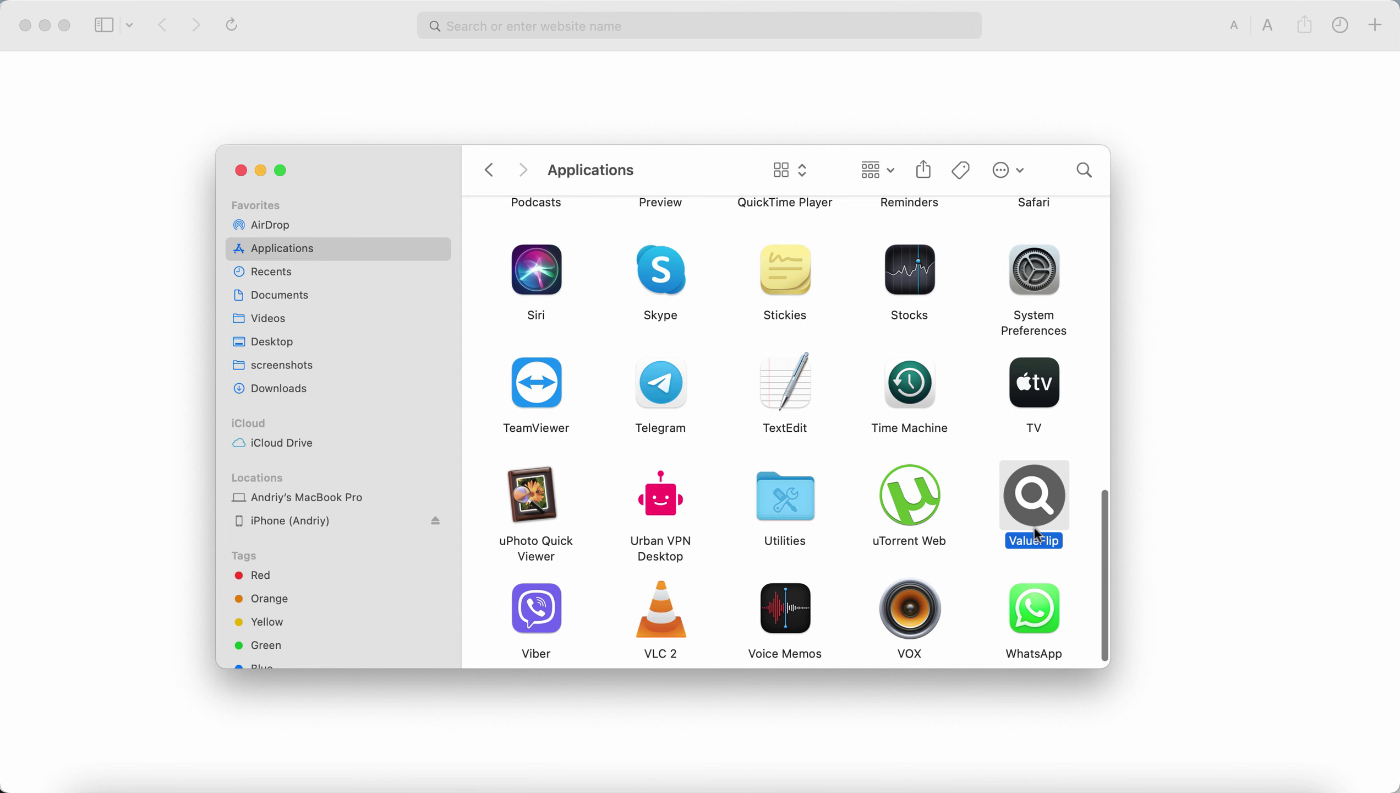
pyautogui.rightClick(1028, 501)
pyautogui.click(1086, 458)
pyautogui.scroll(3, 937, 451)
pyautogui.scroll(3, 937, 450)
pyautogui.scroll(3, 924, 455)
pyautogui.scroll(3, 918, 455)
pyautogui.scroll(-2, 806, 447)
pyautogui.scroll(-5, 806, 446)
pyautogui.scroll(-5, 807, 446)
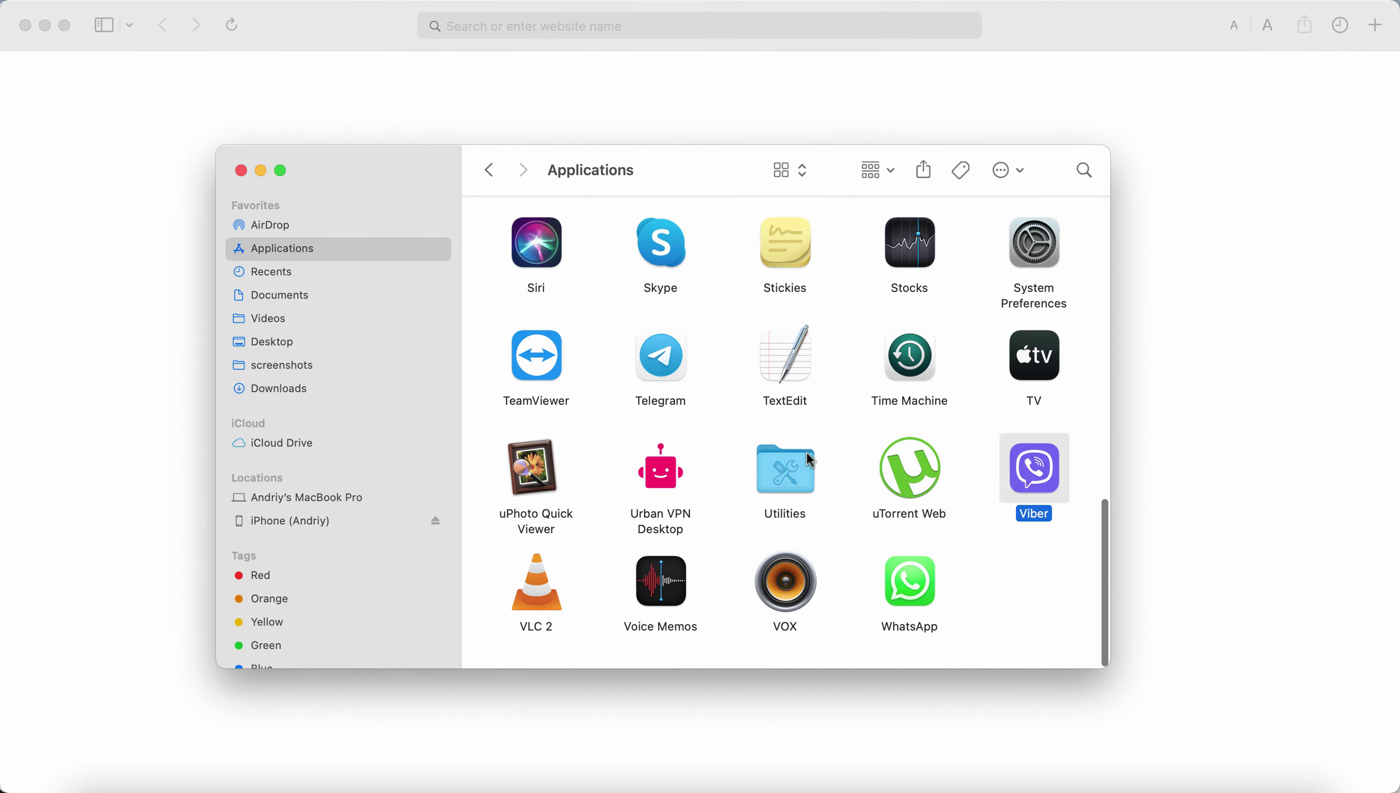
pyautogui.scroll(5, 695, 485)
pyautogui.scroll(-3, 696, 487)
pyautogui.scroll(2, 696, 487)
pyautogui.scroll(-3, 696, 487)
pyautogui.scroll(4, 696, 487)
pyautogui.scroll(4, 695, 488)
pyautogui.scroll(-5, 697, 487)
pyautogui.scroll(3, 697, 488)
pyautogui.scroll(-1, 647, 478)
pyautogui.scroll(3, 647, 478)
pyautogui.scroll(2, 656, 460)
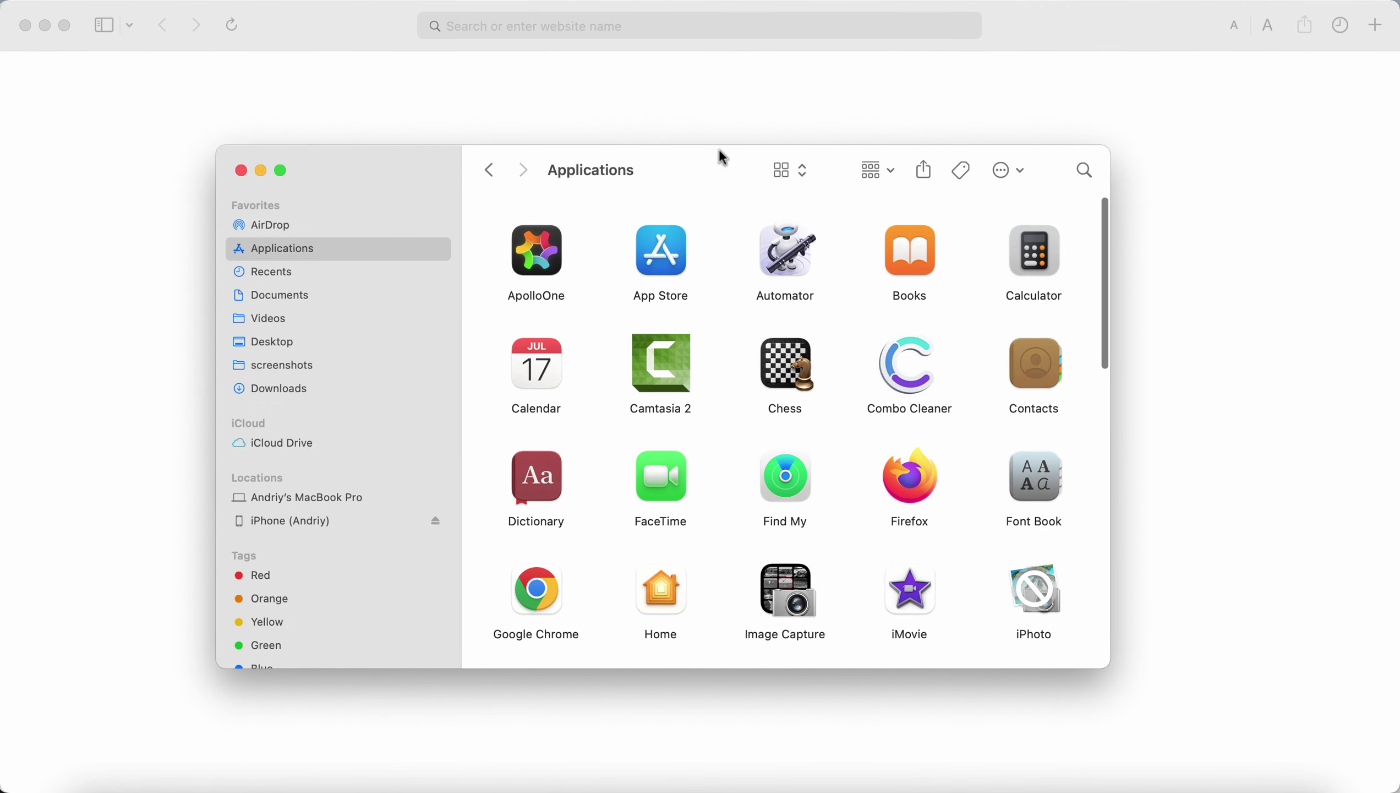
pyautogui.moveTo(719, 150); pyautogui.dragTo(712, 146)
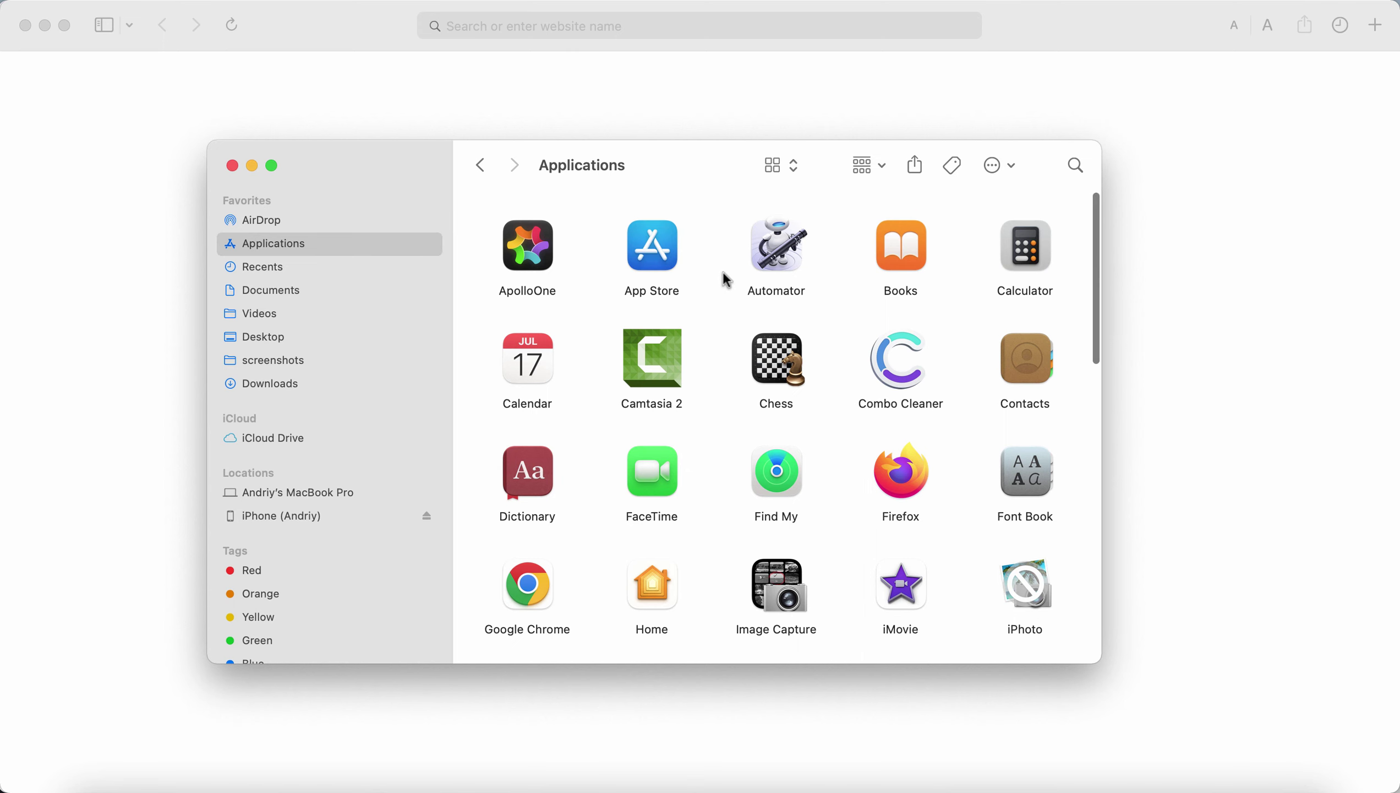
pyautogui.scroll(-2, 722, 275)
pyautogui.scroll(-4, 712, 284)
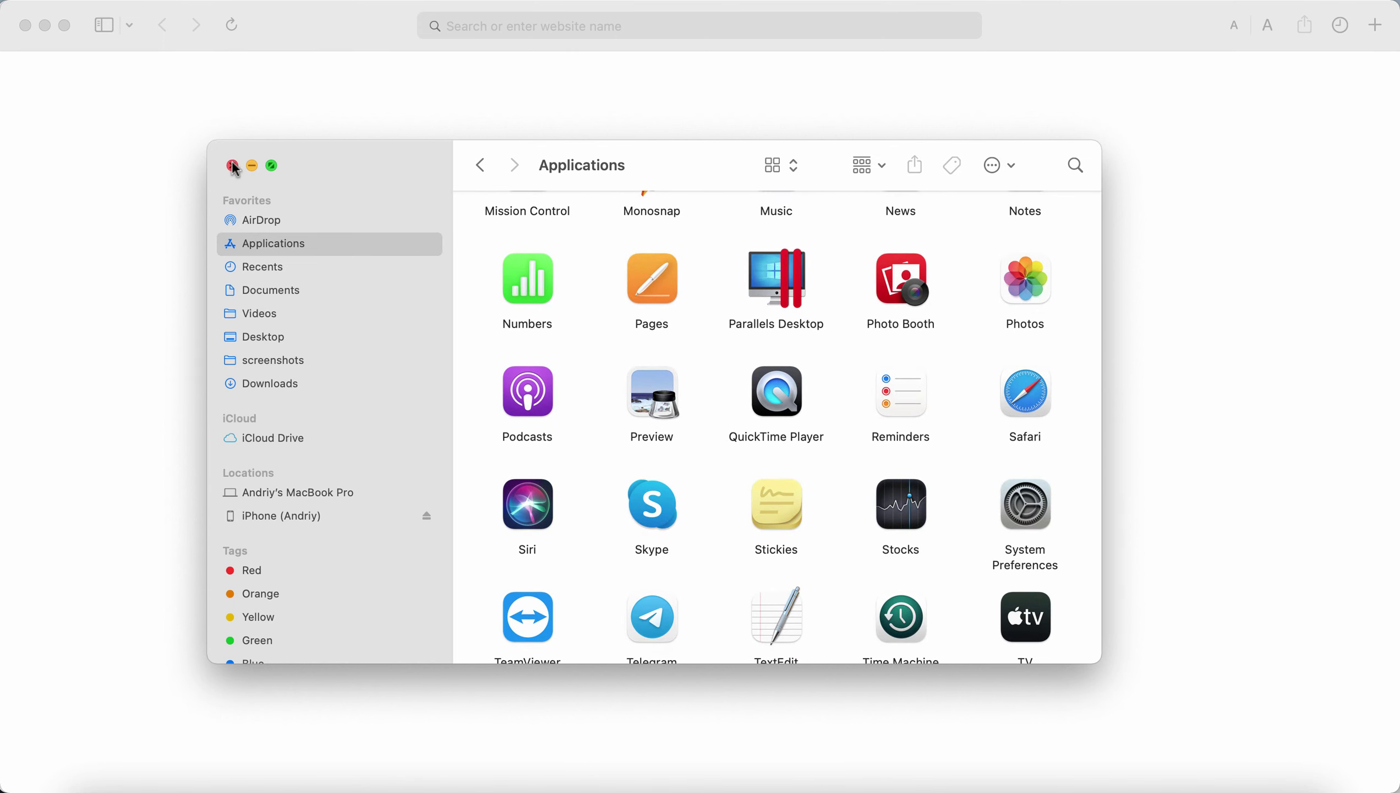
# - Close the Applications window, load combocleaner.com in Safari, and bring Combo Cleaner forward
pyautogui.click(232, 164)
pyautogui.click(552, 26)
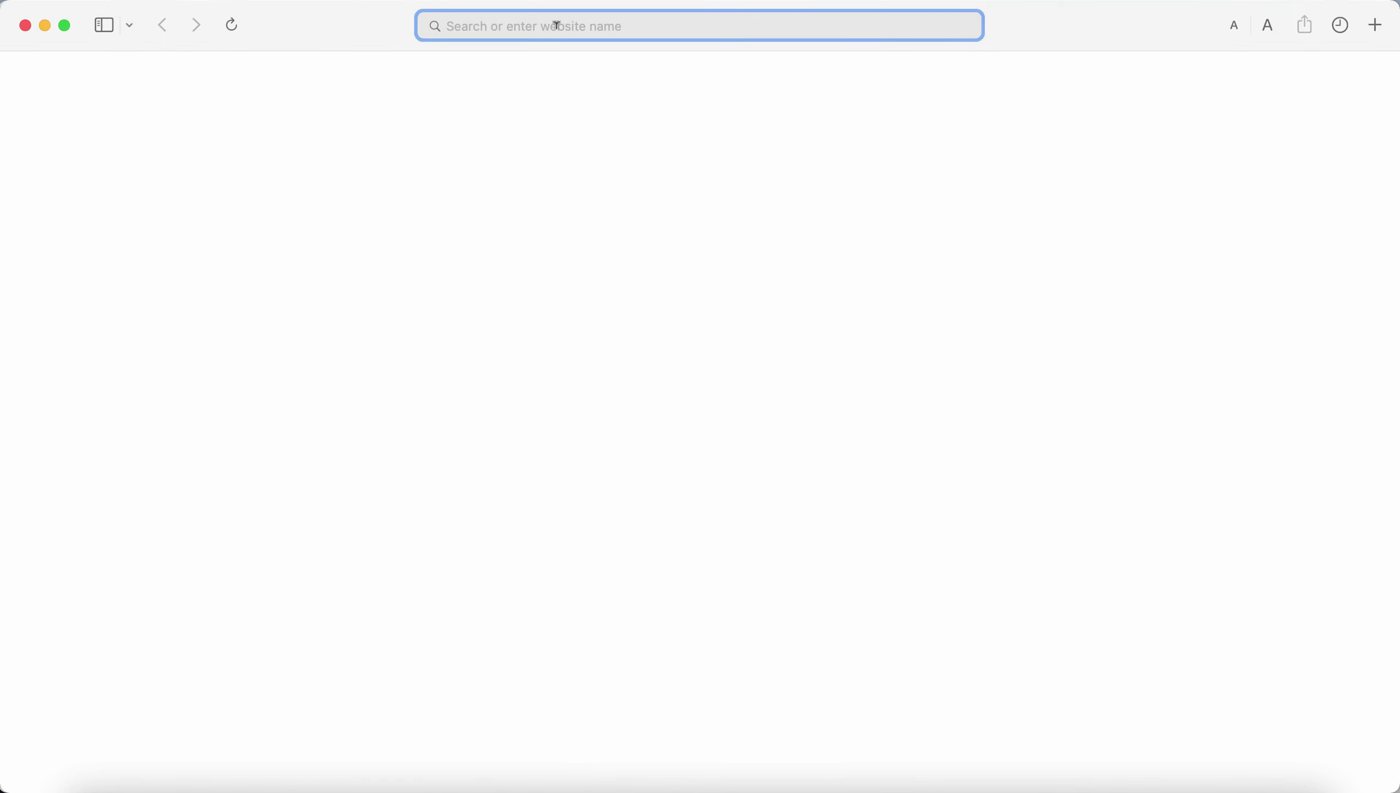
pyautogui.write('c')
pyautogui.press('Return')
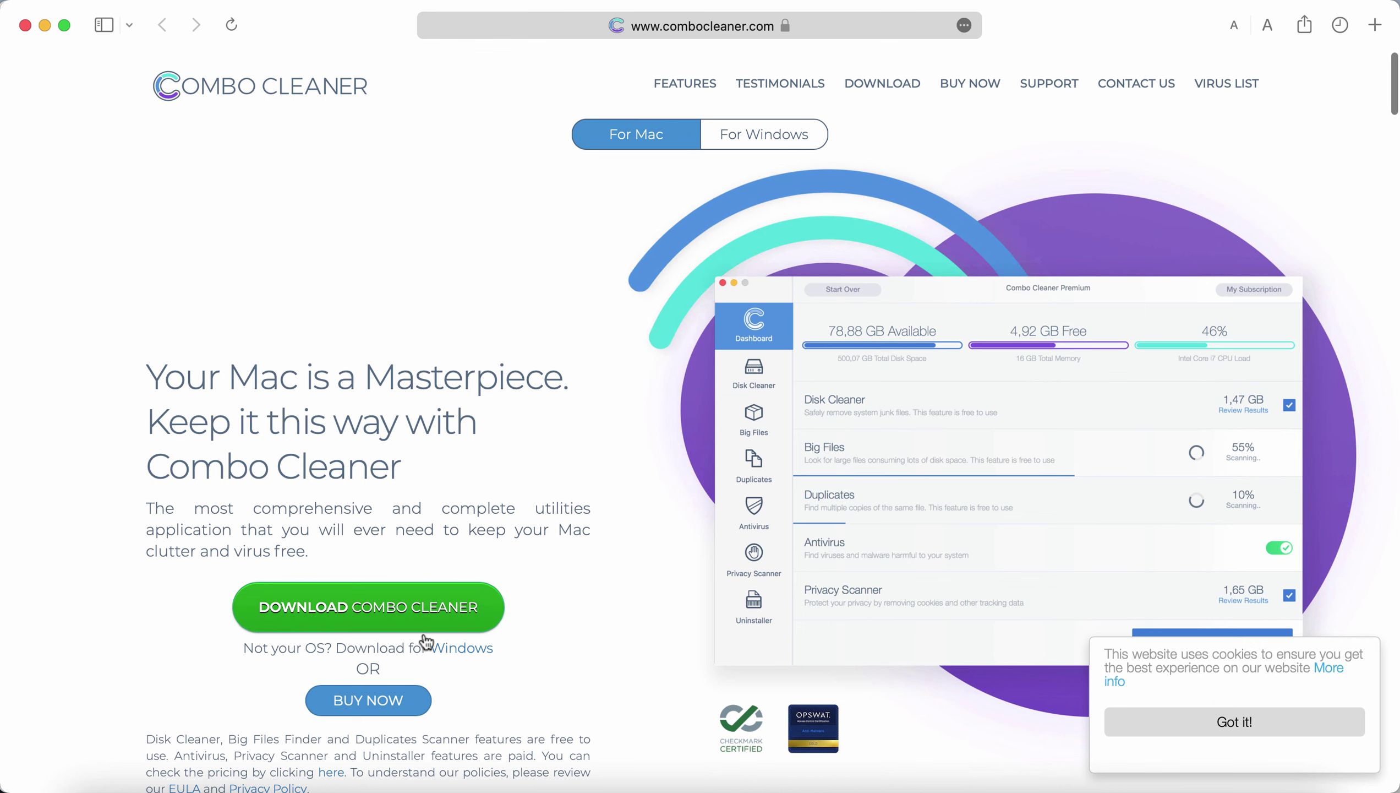
pyautogui.click(746, 789)
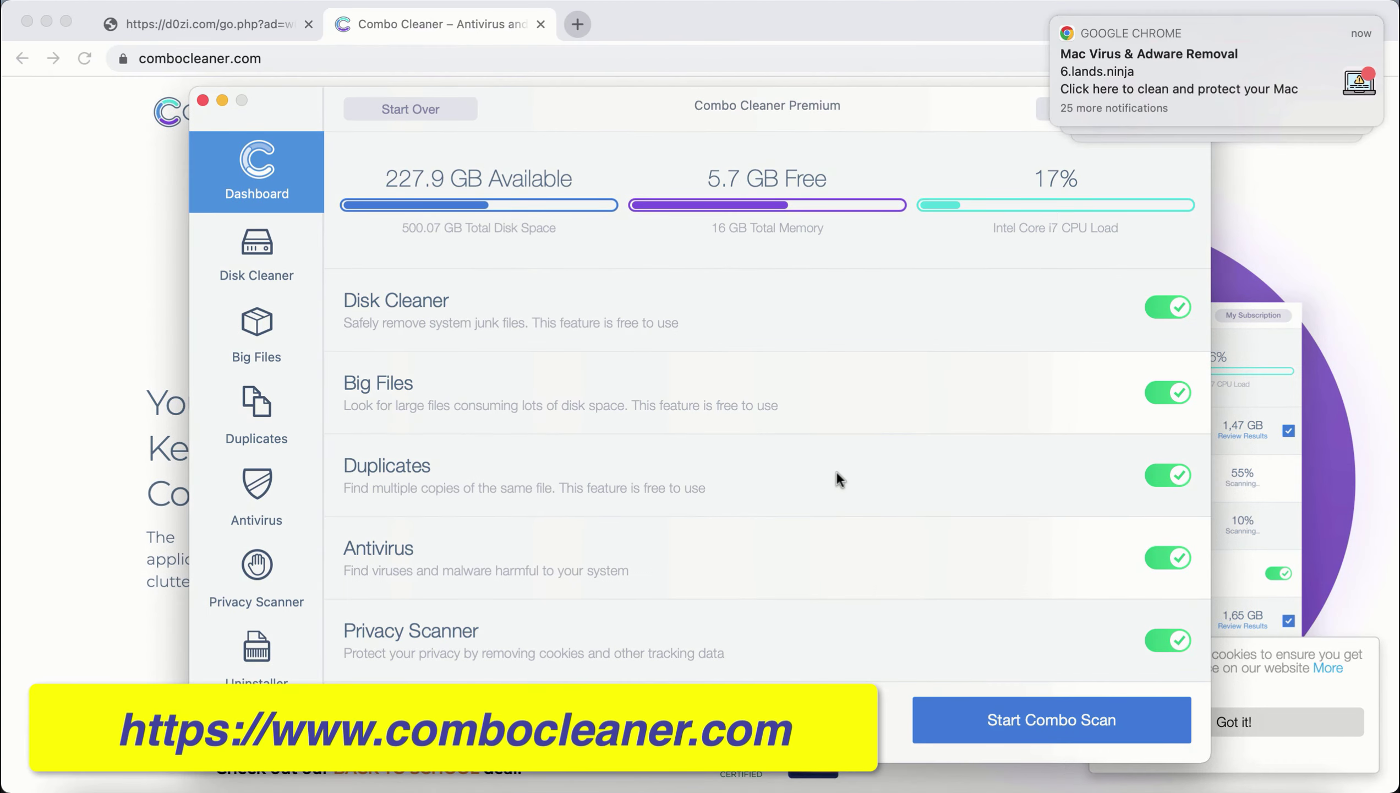
# - Close the d0zi.com tab and bring the Combo Cleaner window to the front
pyautogui.click(309, 24)
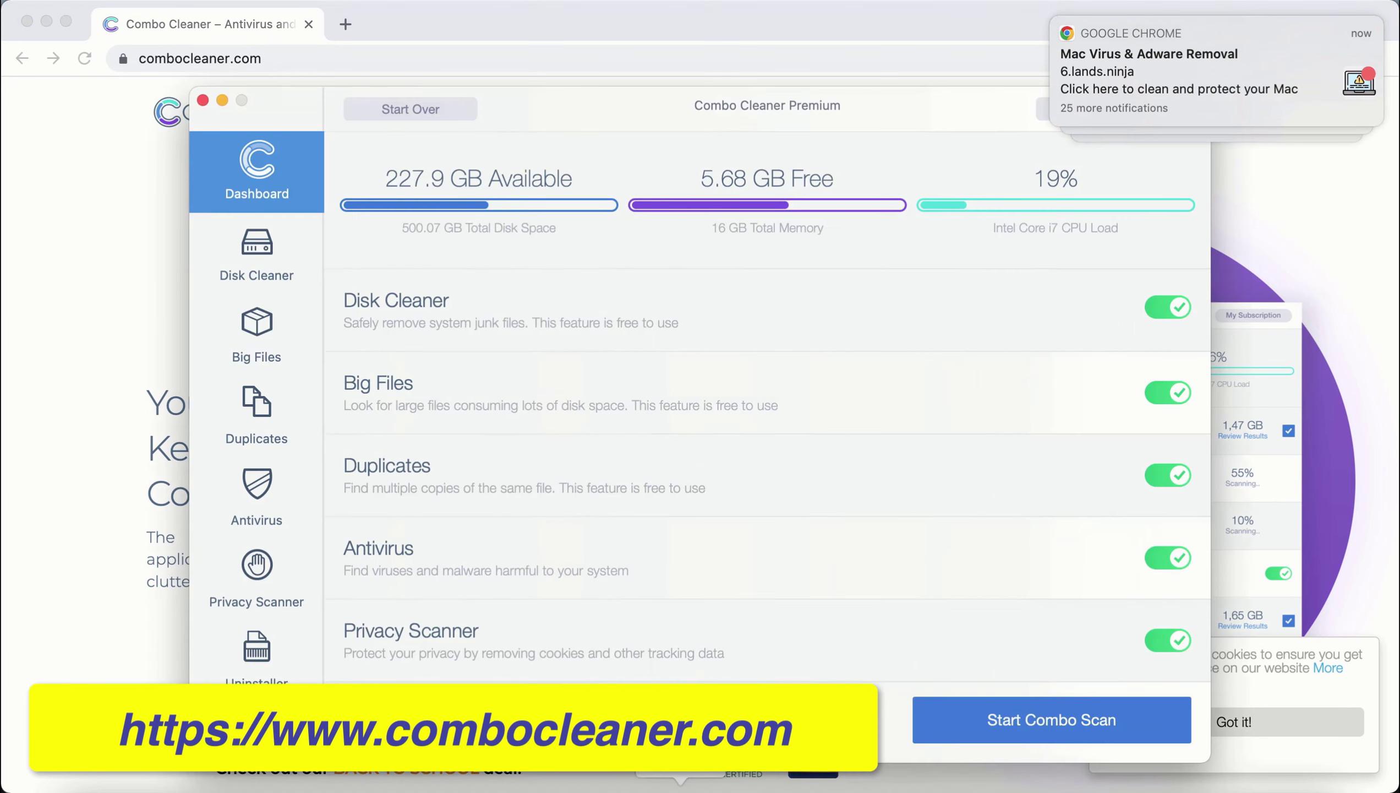
pyautogui.press('super+Tab')
pyautogui.moveTo(875, 117); pyautogui.dragTo(838, 127)
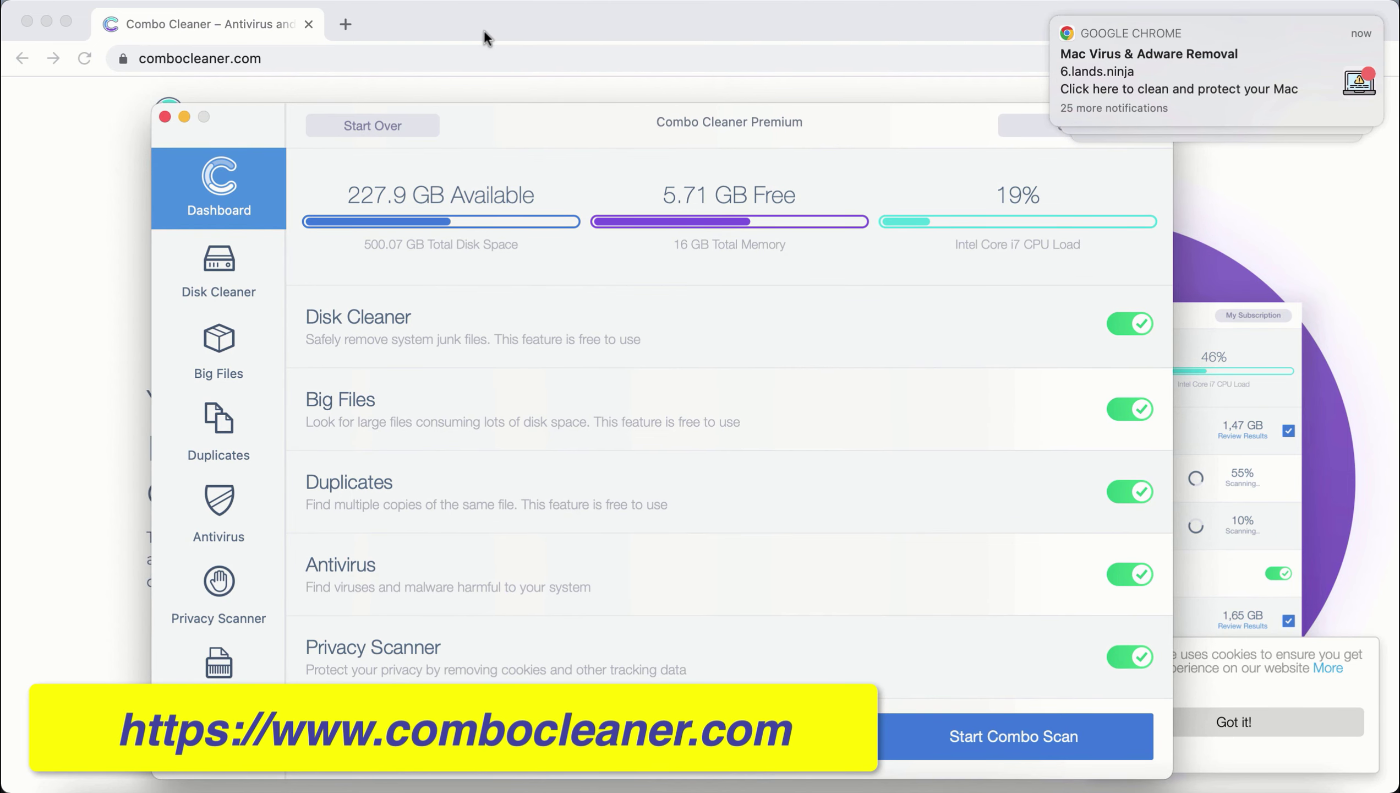
pyautogui.click(513, 26)
pyautogui.click(794, 779)
pyautogui.moveTo(847, 122); pyautogui.dragTo(829, 125)
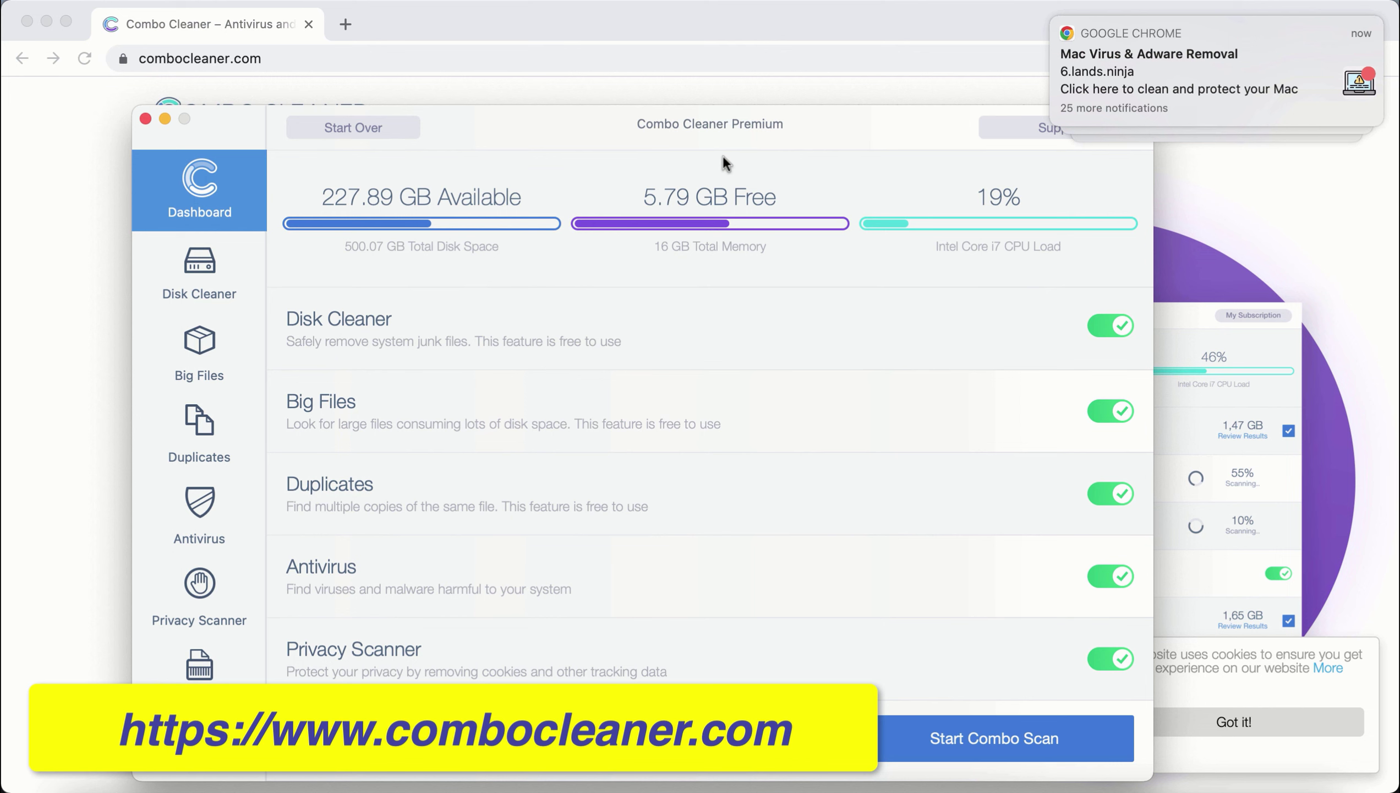
# - Start a Combo Scan across all modules; Disk Cleaner reports 230.5 MB
pyautogui.click(978, 736)
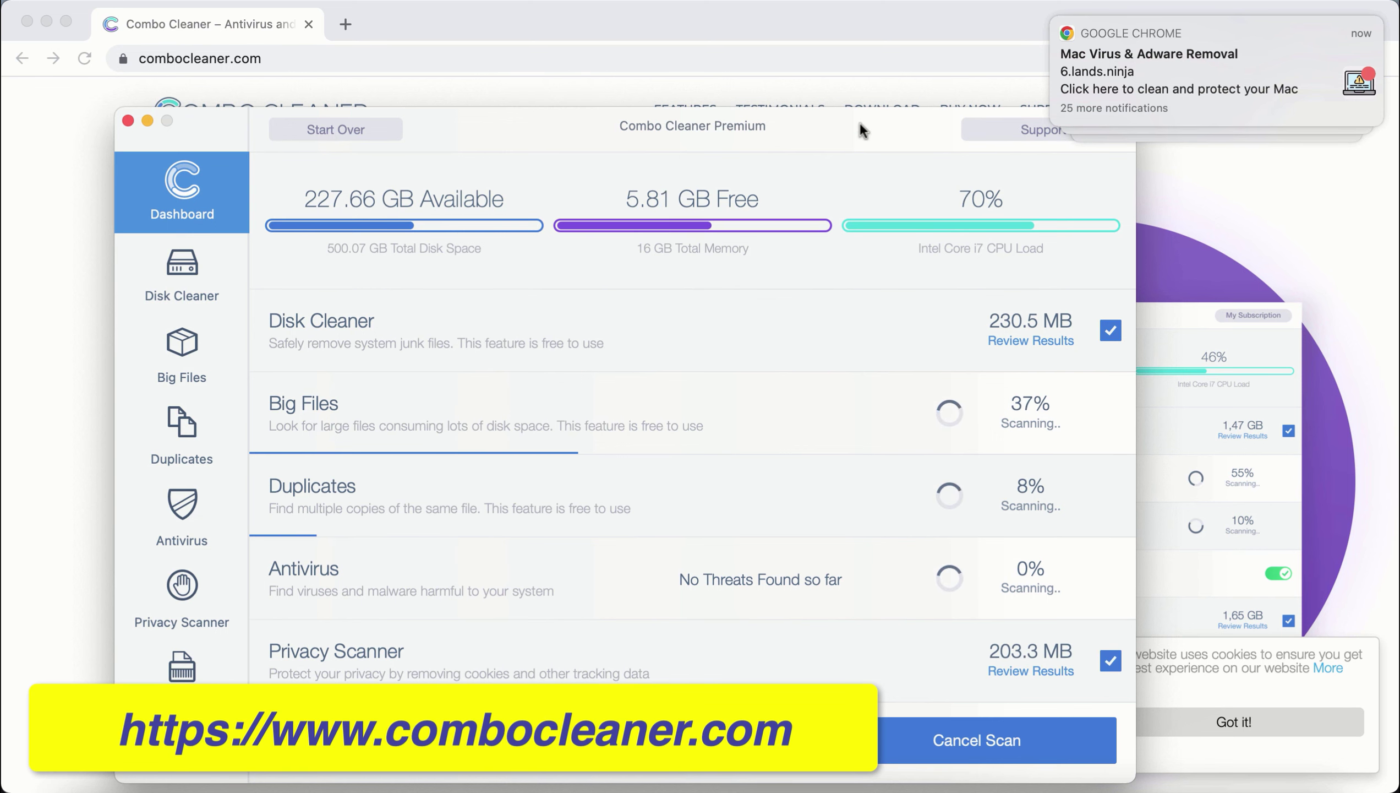
pyautogui.moveTo(816, 129); pyautogui.dragTo(859, 121)
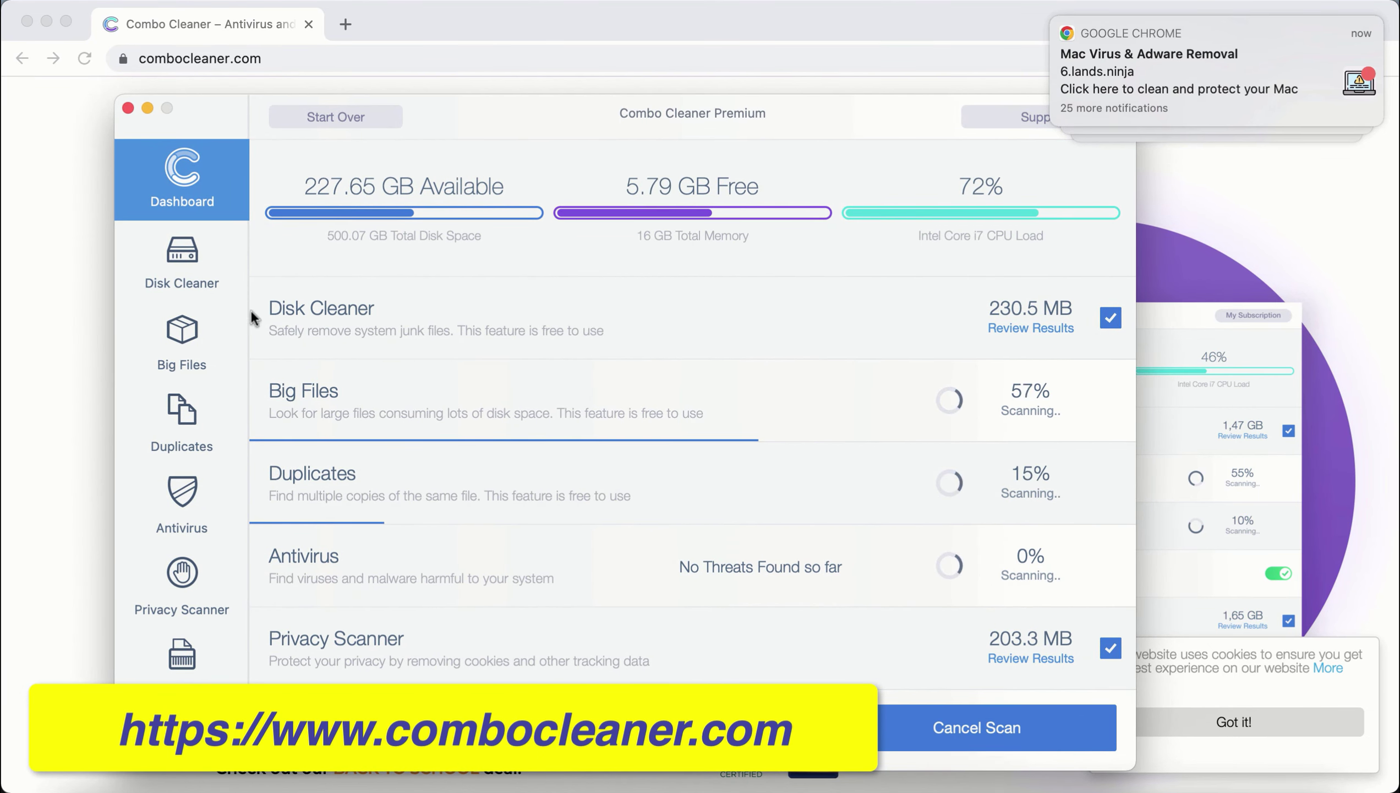
pyautogui.moveTo(789, 135); pyautogui.dragTo(799, 128)
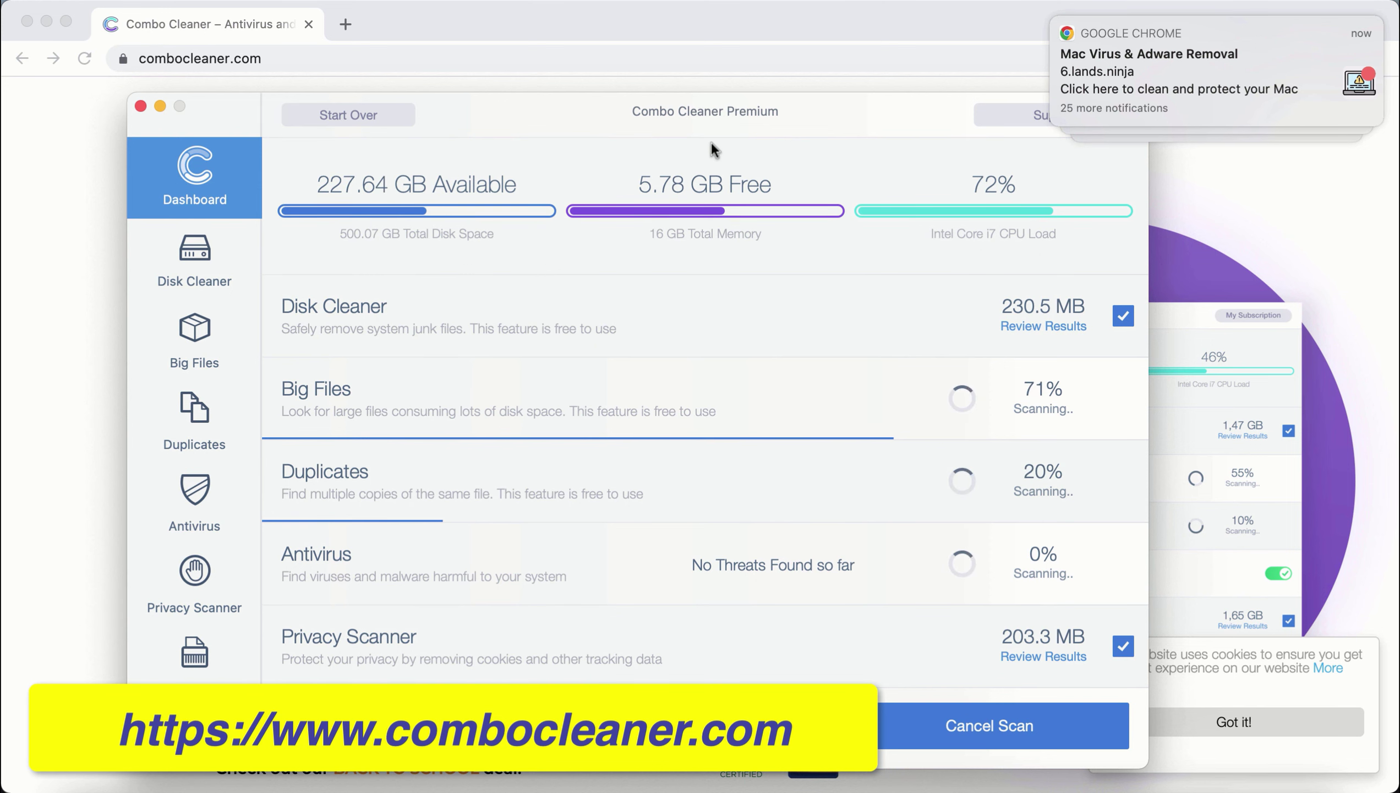
pyautogui.click(213, 274)
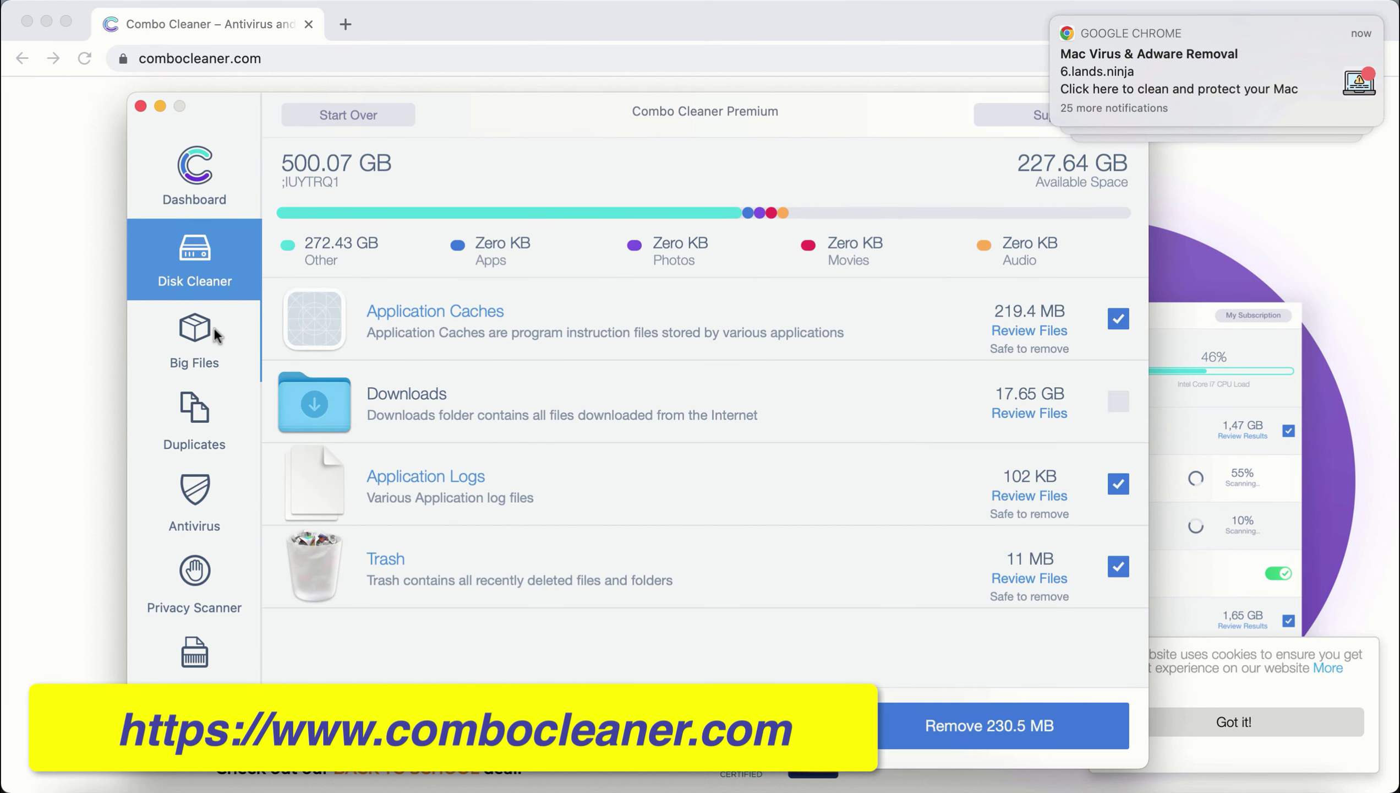
pyautogui.click(214, 370)
pyautogui.click(214, 408)
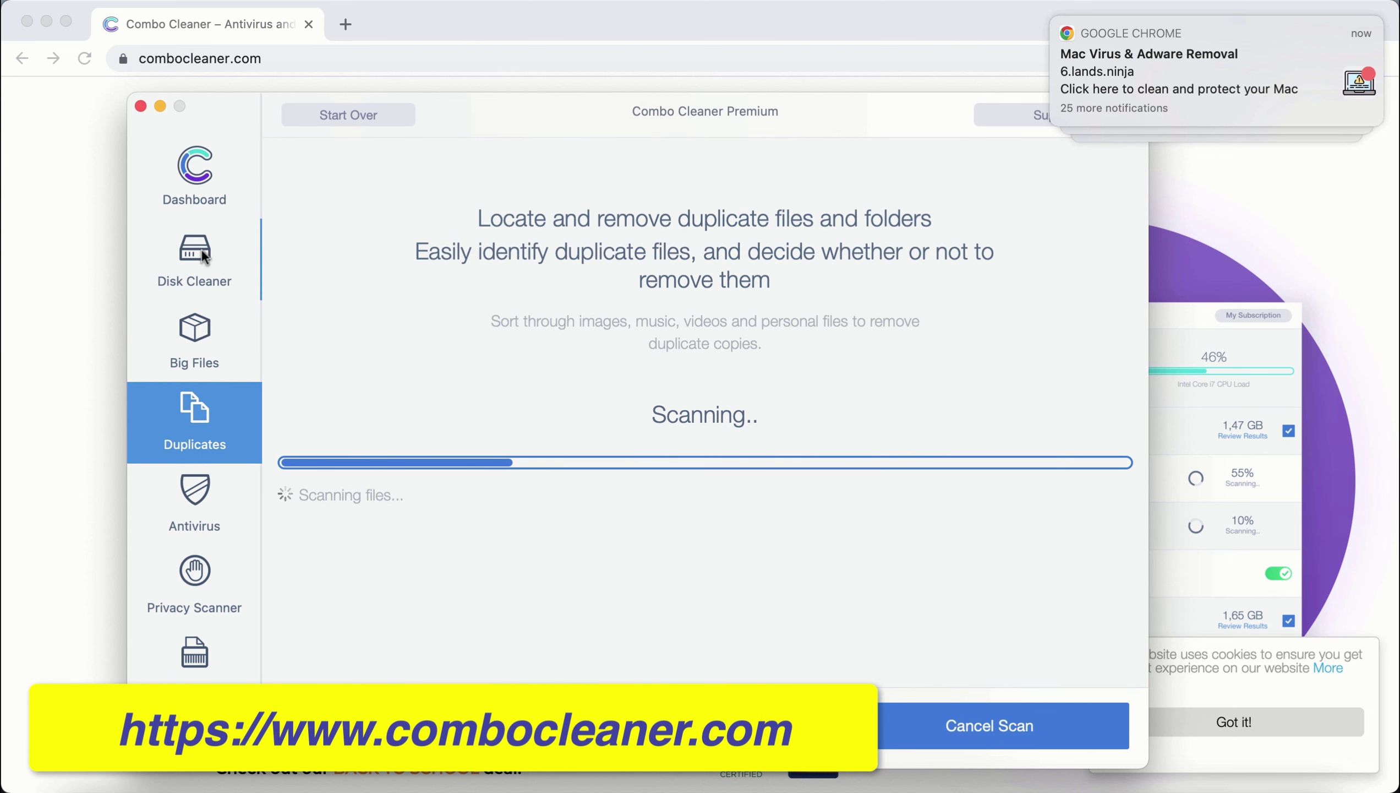
pyautogui.click(210, 261)
pyautogui.click(208, 335)
pyautogui.click(213, 410)
pyautogui.click(205, 271)
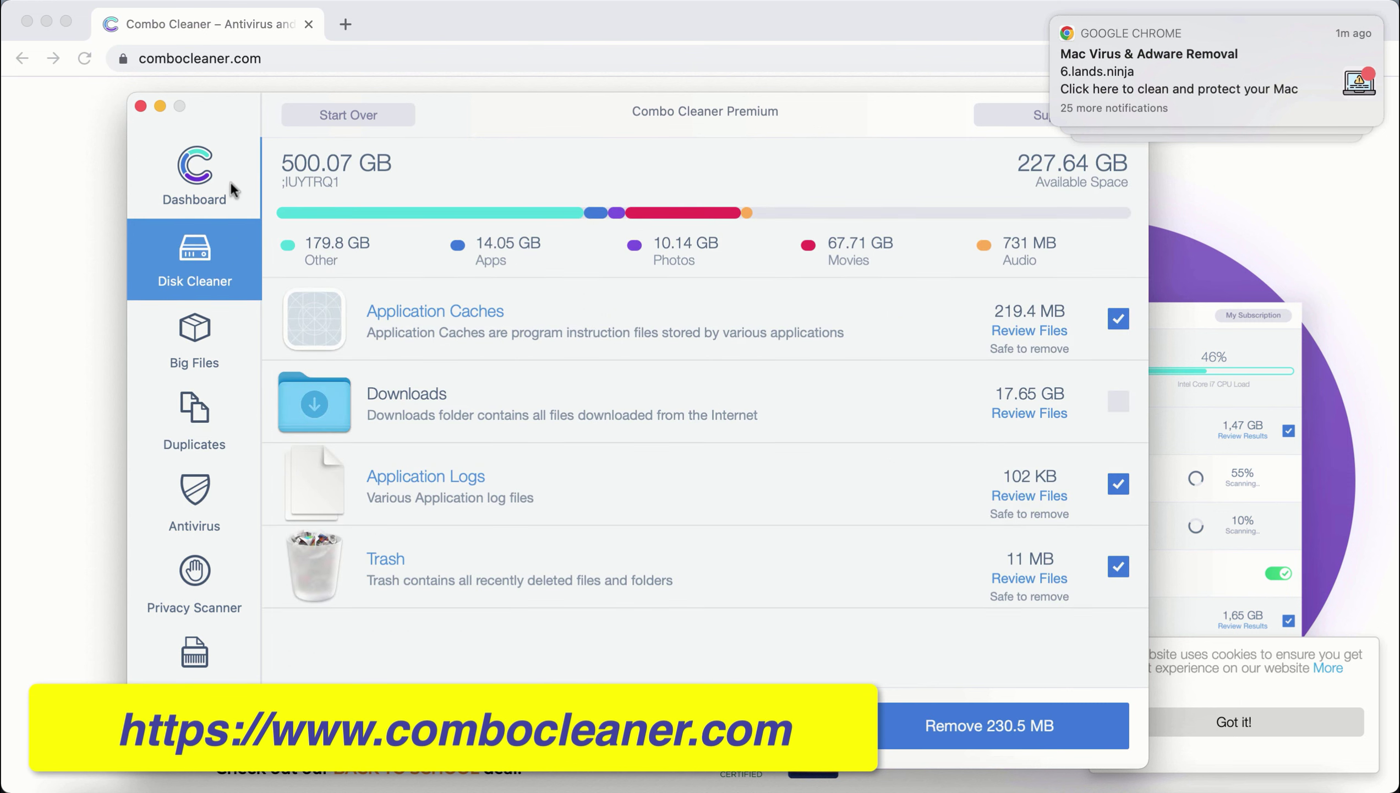
pyautogui.click(216, 335)
pyautogui.click(199, 407)
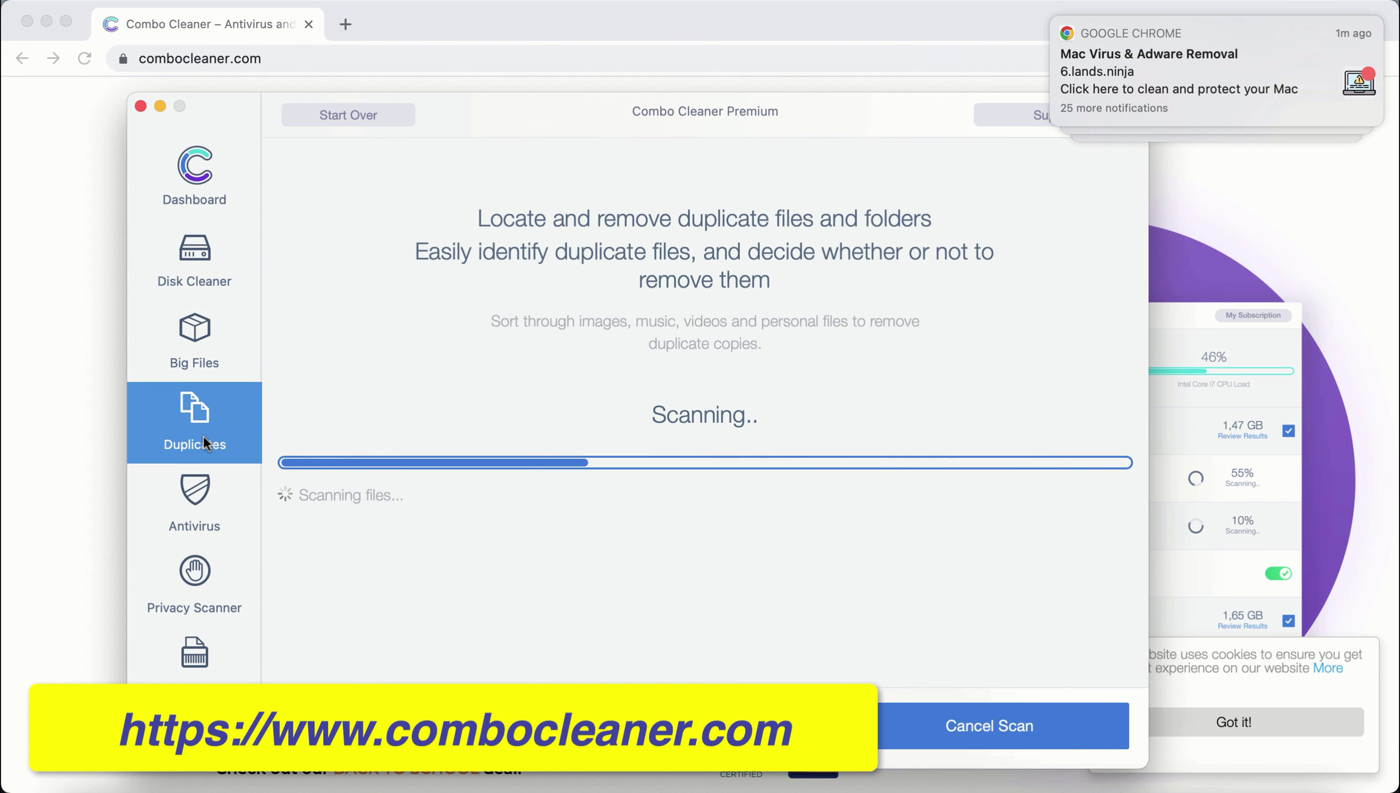
pyautogui.click(215, 329)
pyautogui.click(213, 277)
pyautogui.click(228, 180)
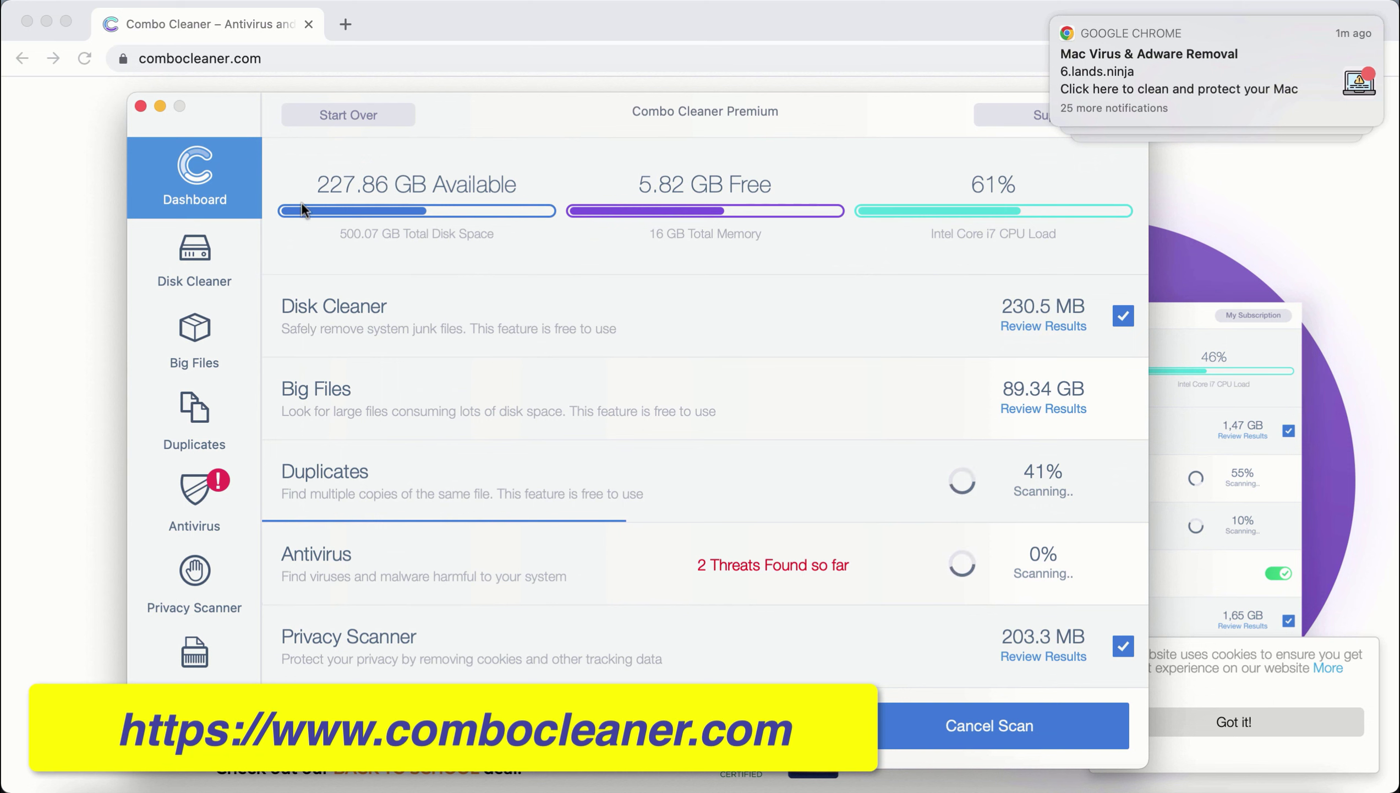
# - Show the Antivirus view listing the infected files found in Downloads
pyautogui.moveTo(665, 110); pyautogui.dragTo(654, 115)
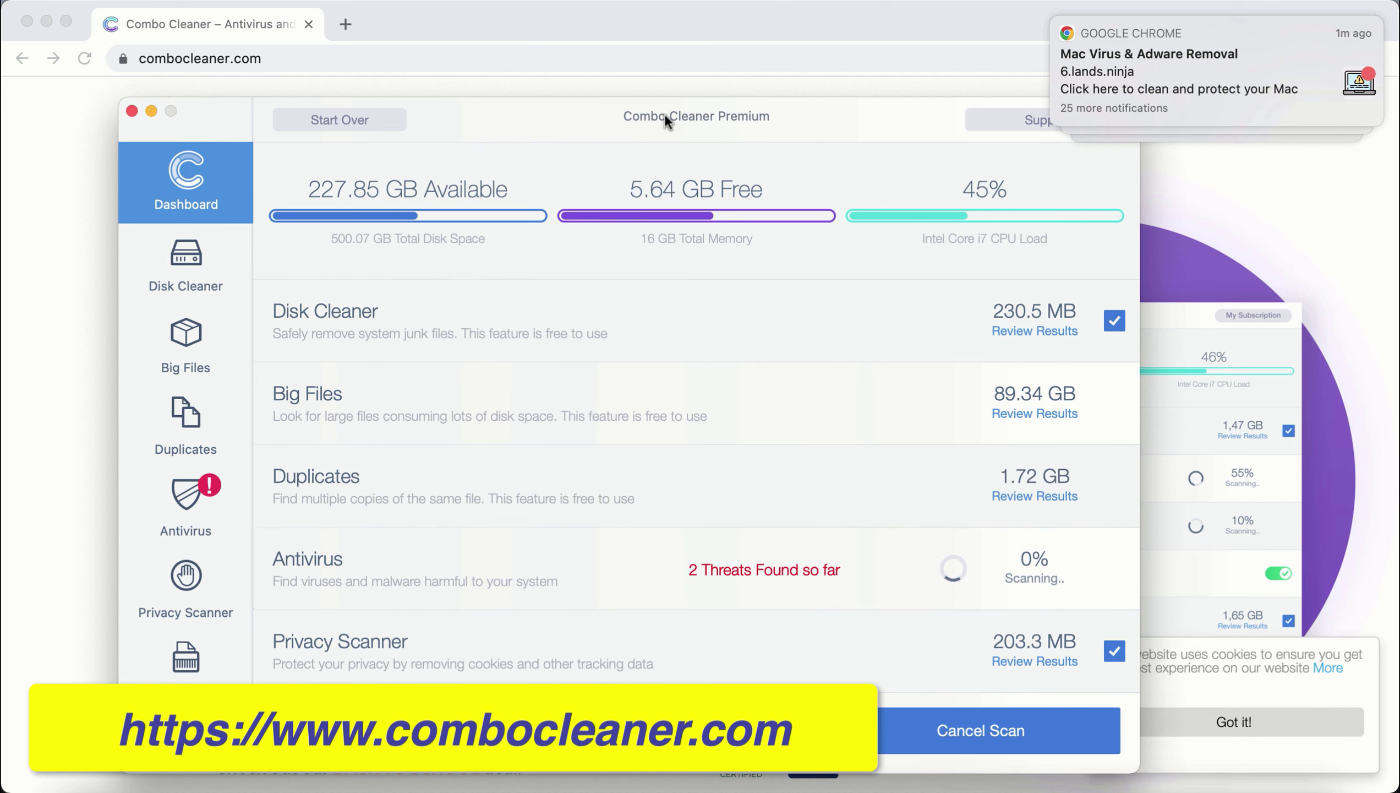
pyautogui.click(205, 494)
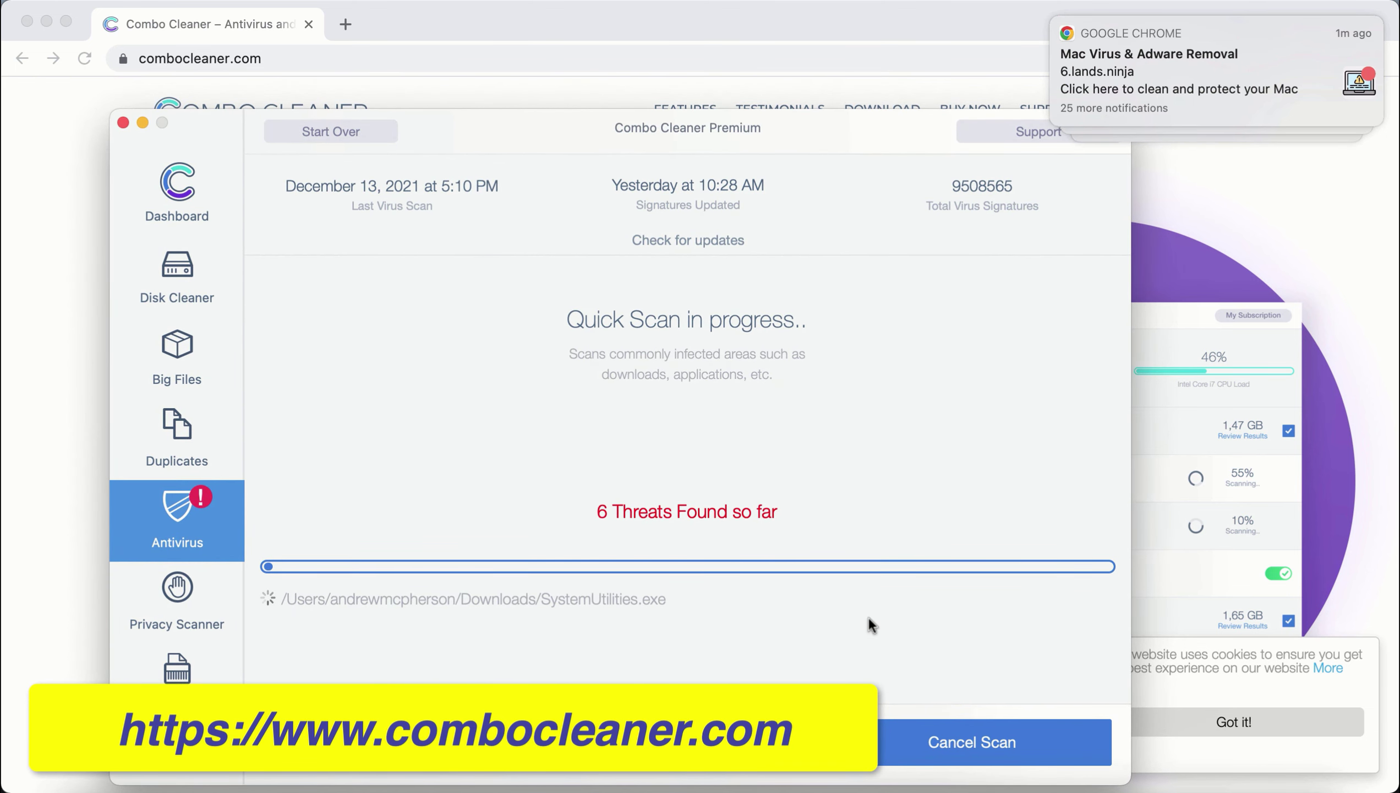
pyautogui.click(969, 743)
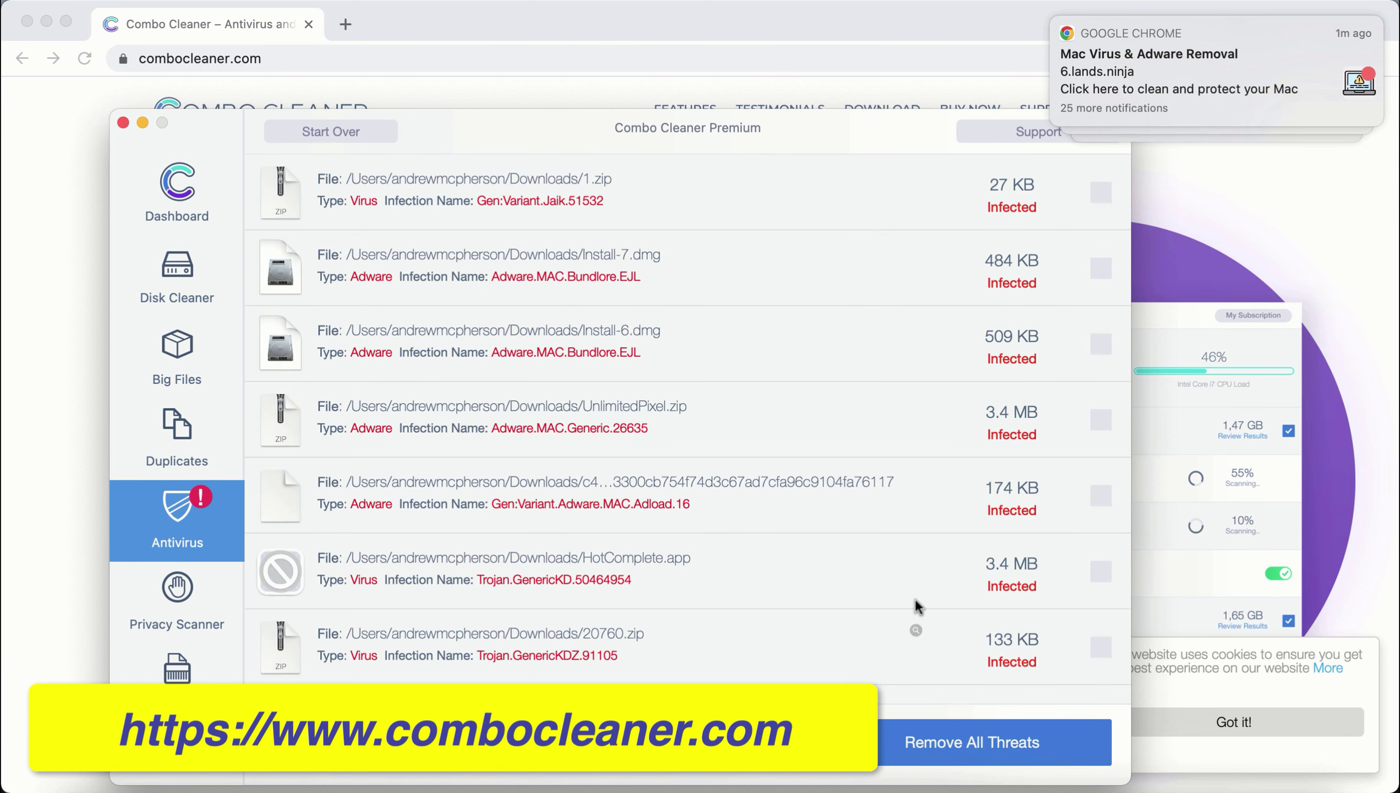
pyautogui.scroll(-1, 898, 222)
pyautogui.moveTo(906, 149); pyautogui.dragTo(908, 111)
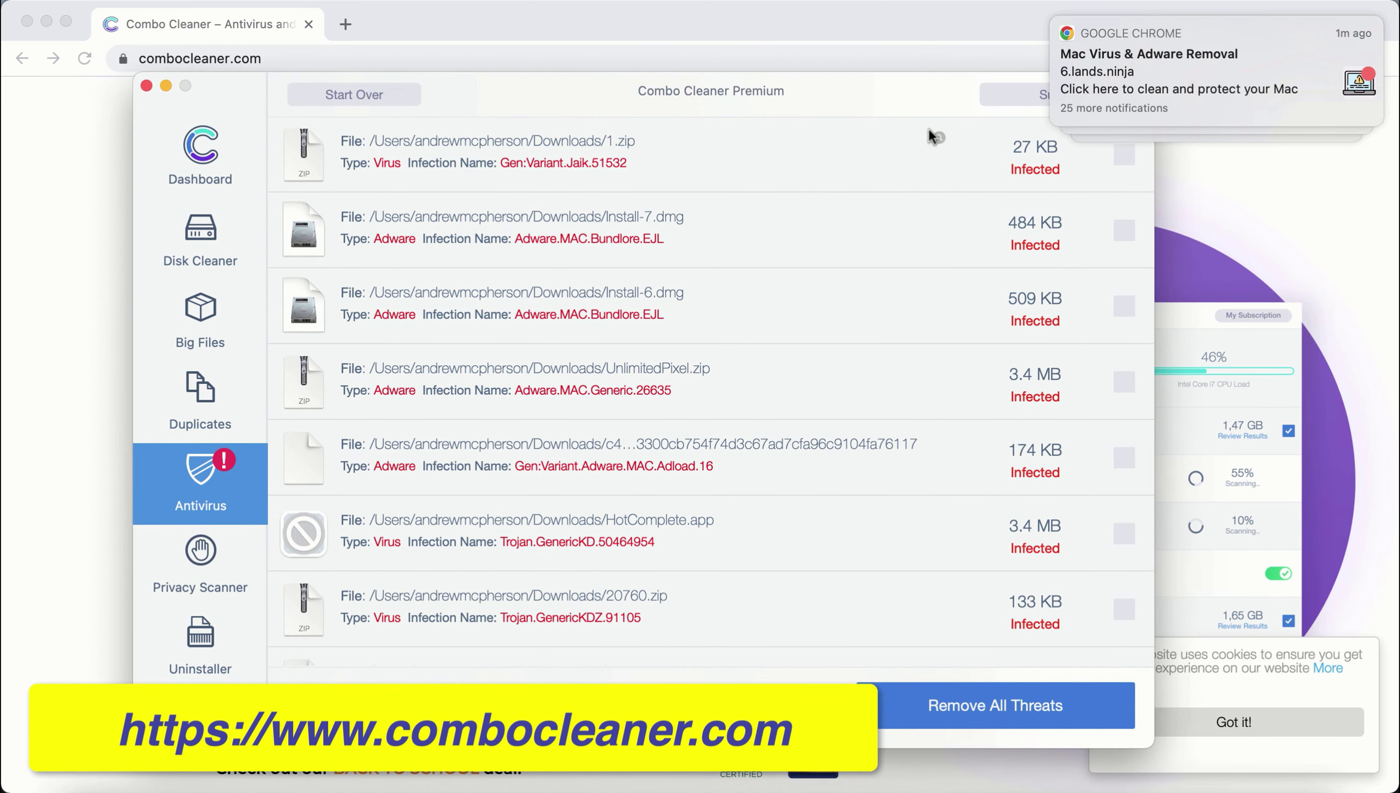
pyautogui.scroll(1, 929, 130)
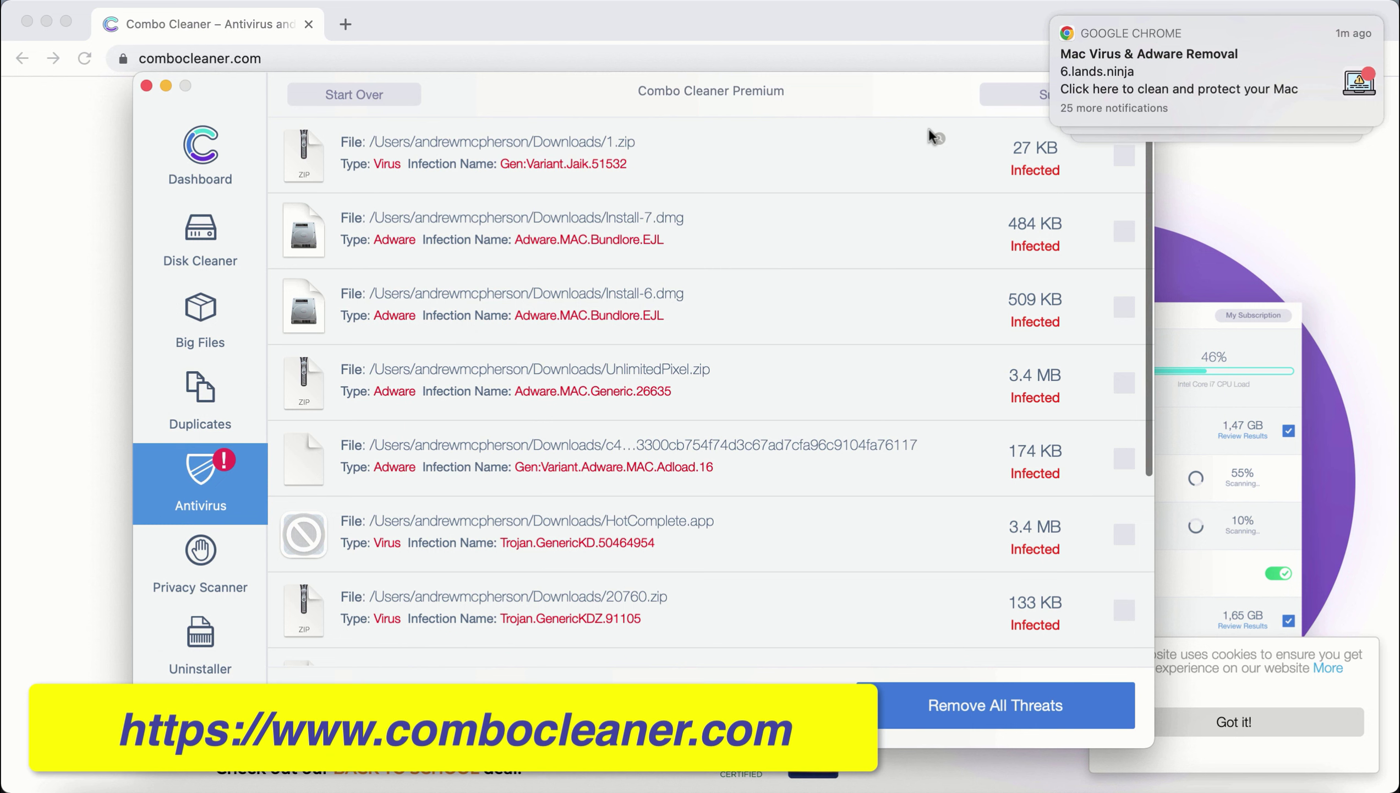
pyautogui.scroll(-1, 857, 330)
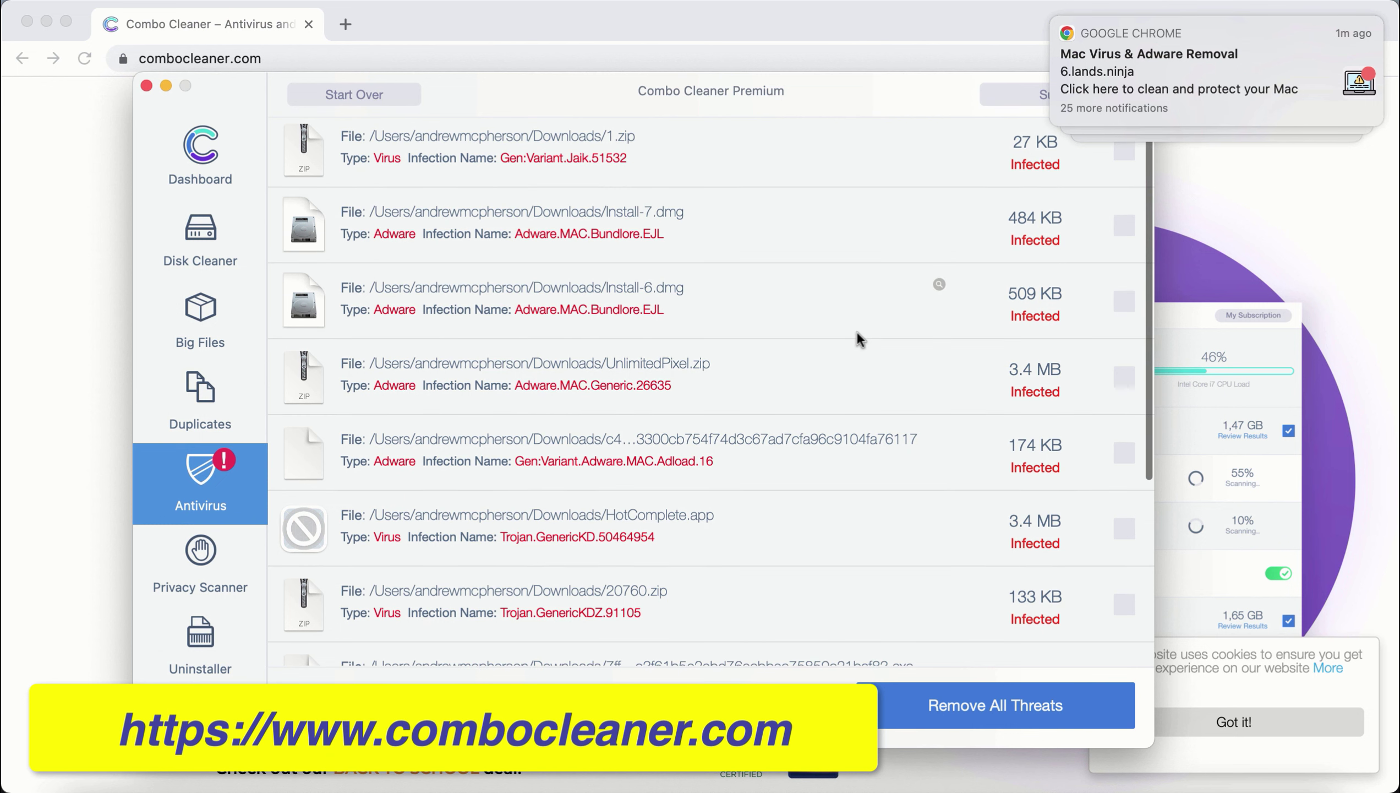